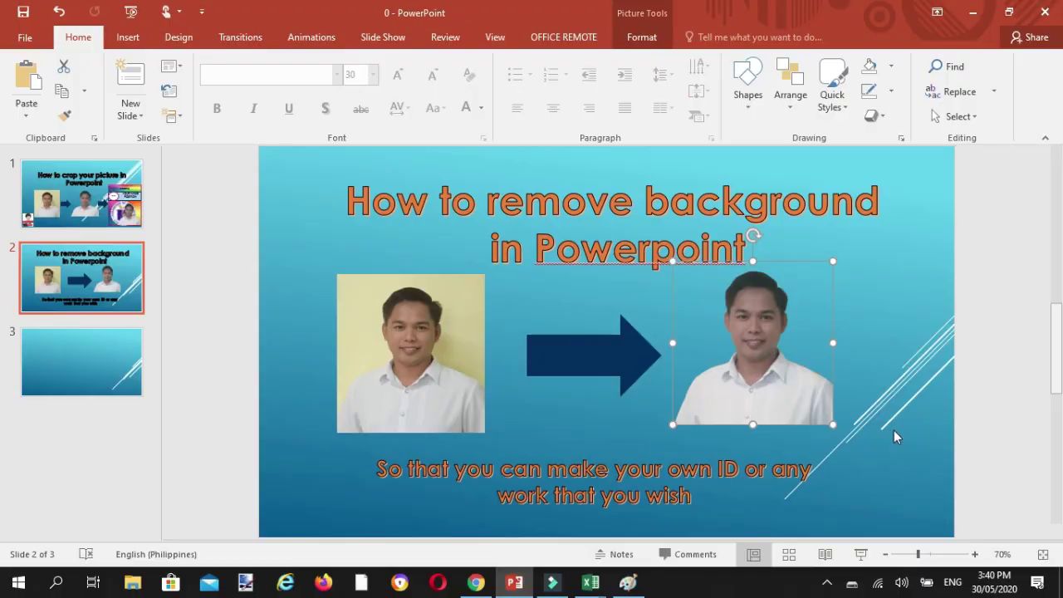
- Nudge the original and cut-out photos on slide 2 into position
left_click_drag(447, 361, 449, 366)
mouse_move(779, 360)
left_mouse_down()
mouse_move(835, 289)
mouse_move(779, 375)
mouse_move(788, 372)
left_mouse_up()
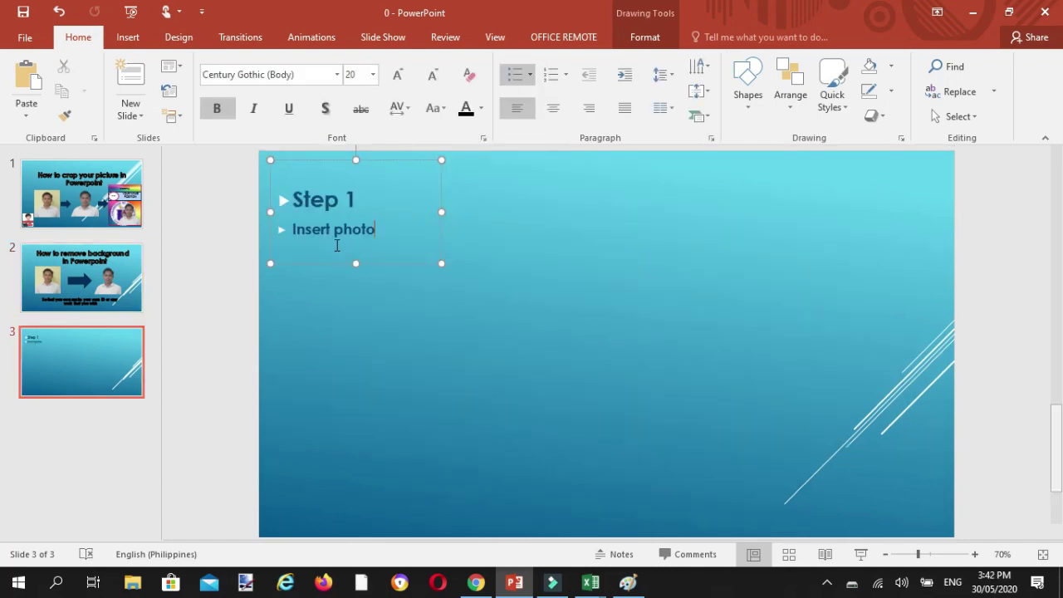
- Insert the robert101 photo onto slide 3 and move it left beside the step notes
left_click(129, 39)
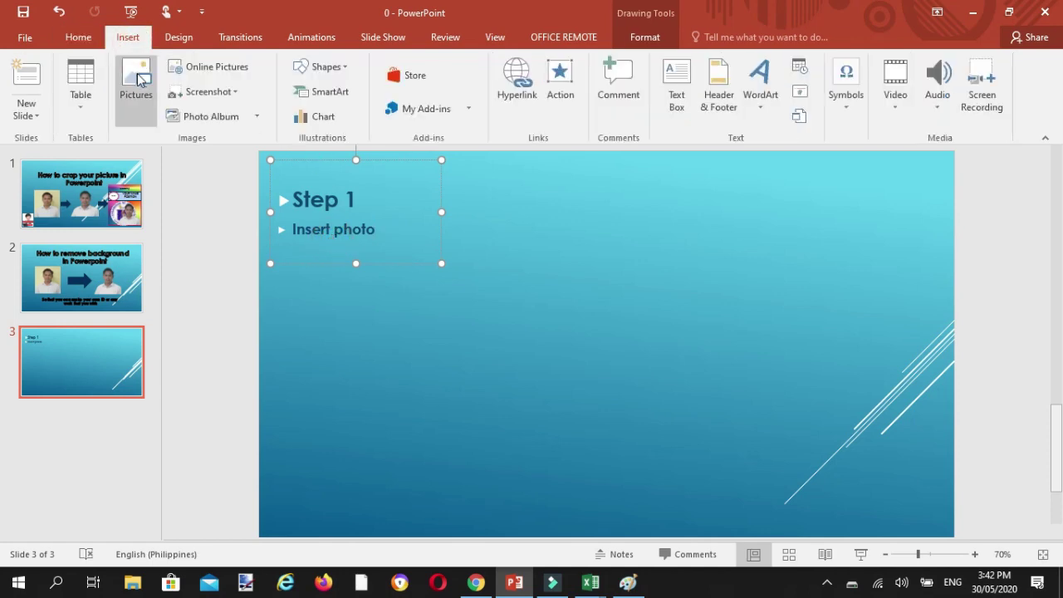
left_click(140, 78)
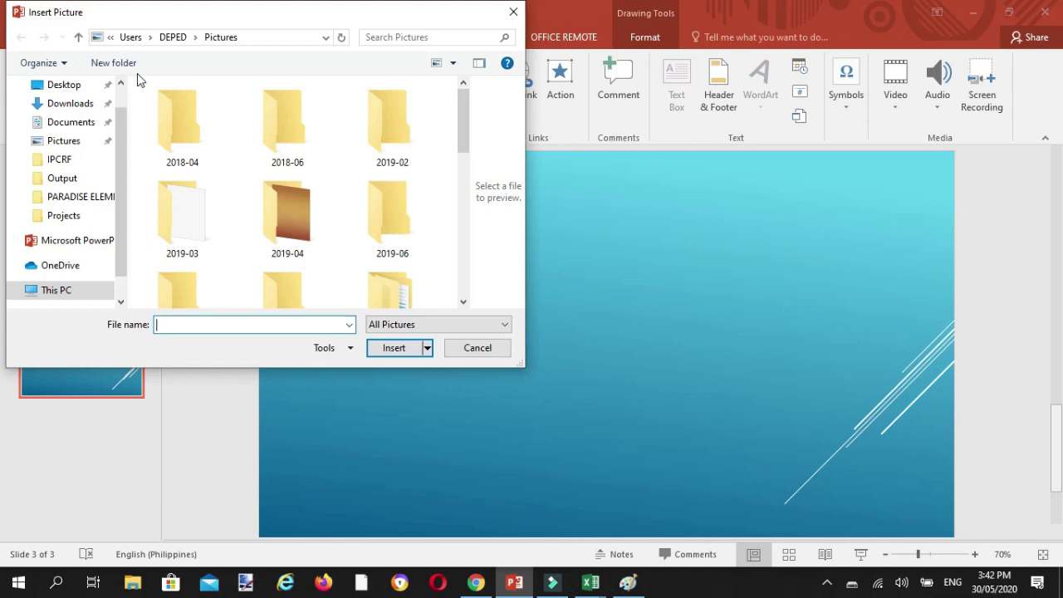
left_click_drag(462, 137, 473, 286)
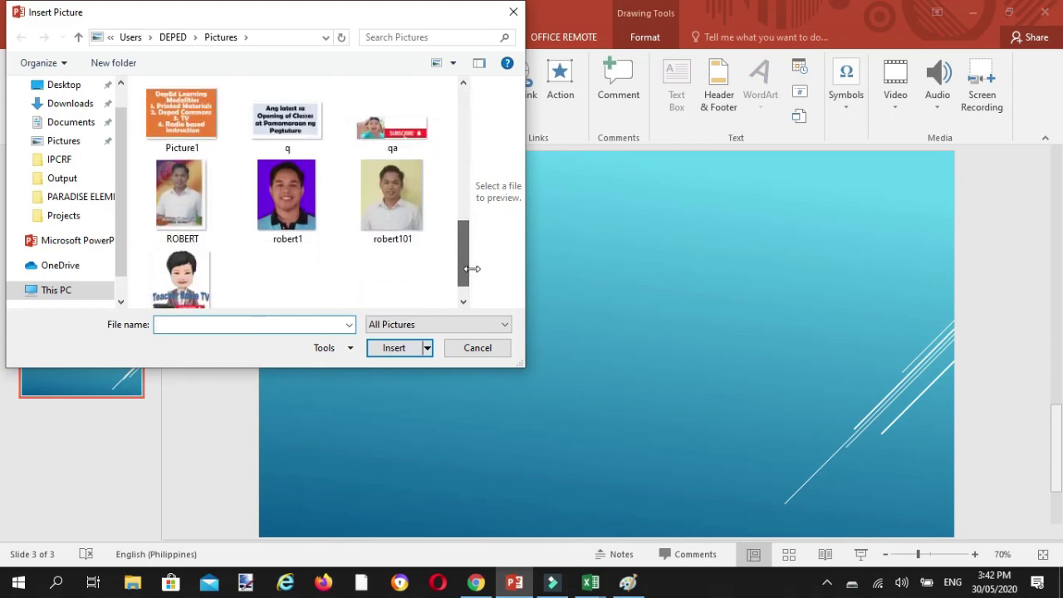
left_click(392, 199)
left_click(396, 349)
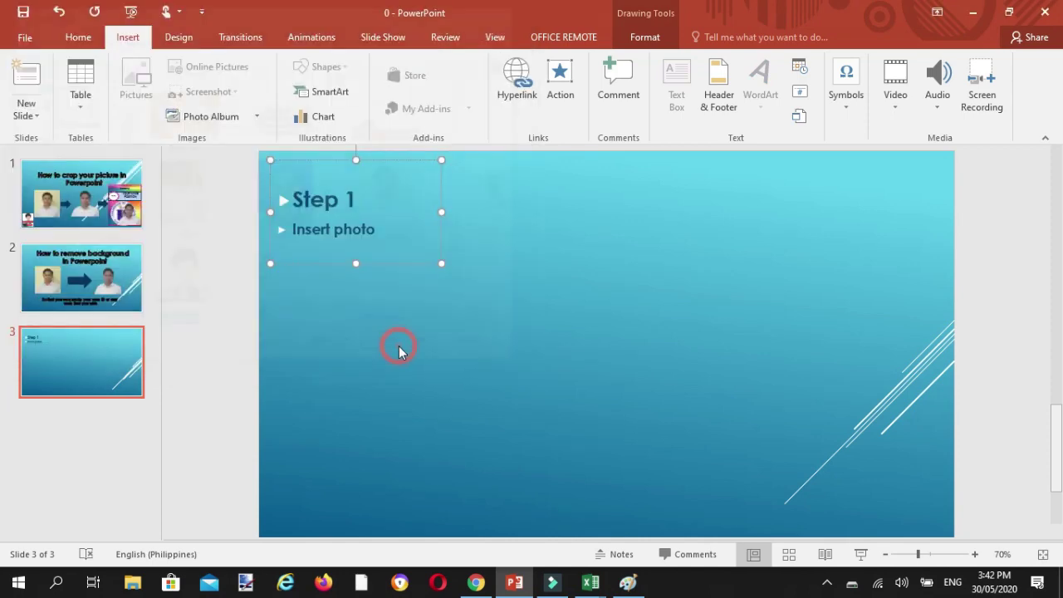
left_click_drag(606, 322, 556, 311)
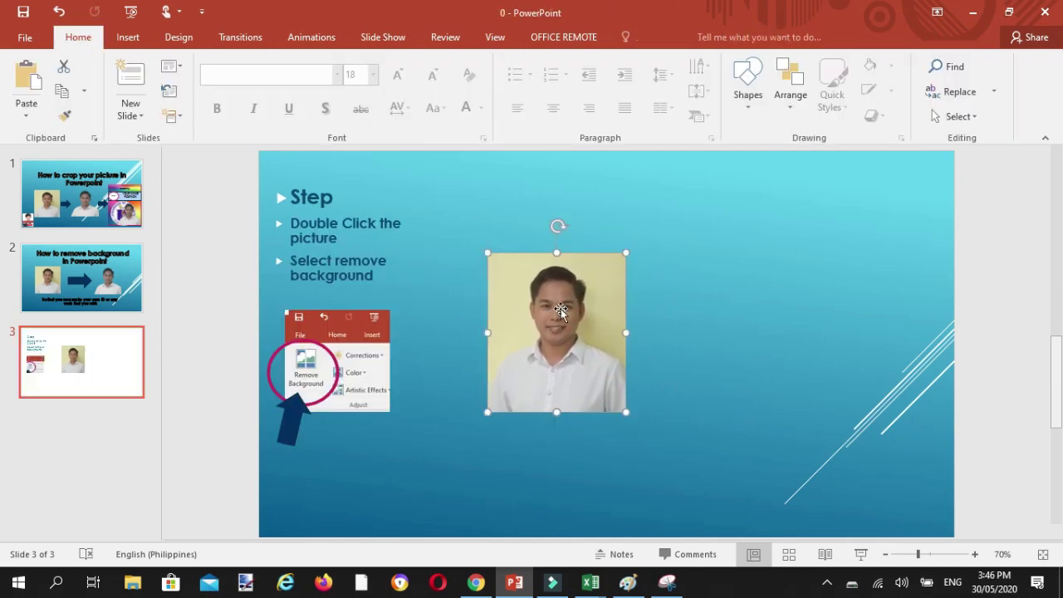
- Start Remove Background on the slide 3 portrait so its backdrop shows magenta
double_click(560, 310)
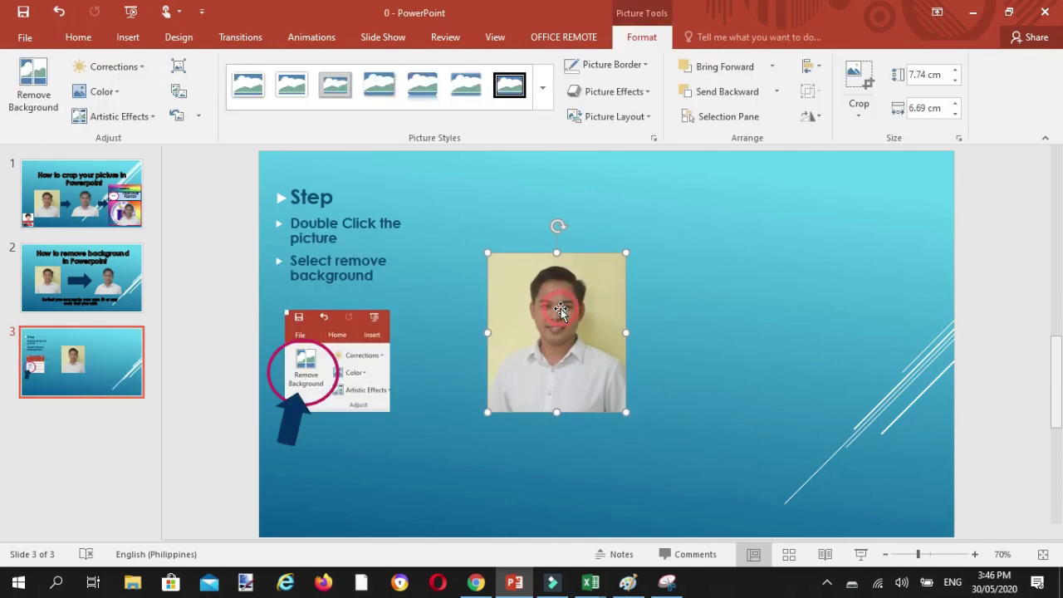
left_click(44, 97)
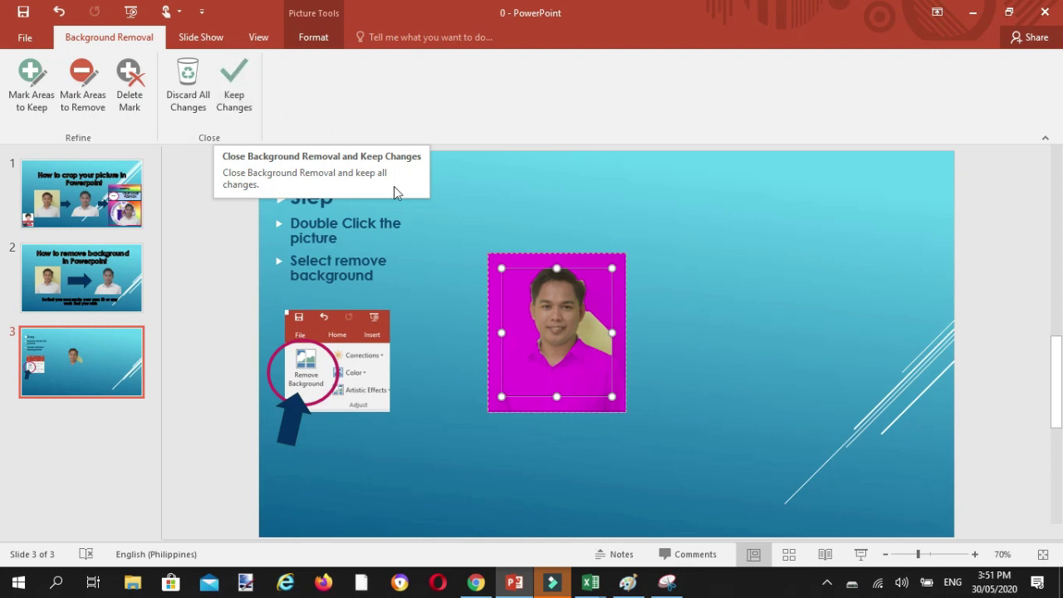
- Stretch the removal marquee to the photo corners, mark the beige patch, and keep changes
left_click(87, 93)
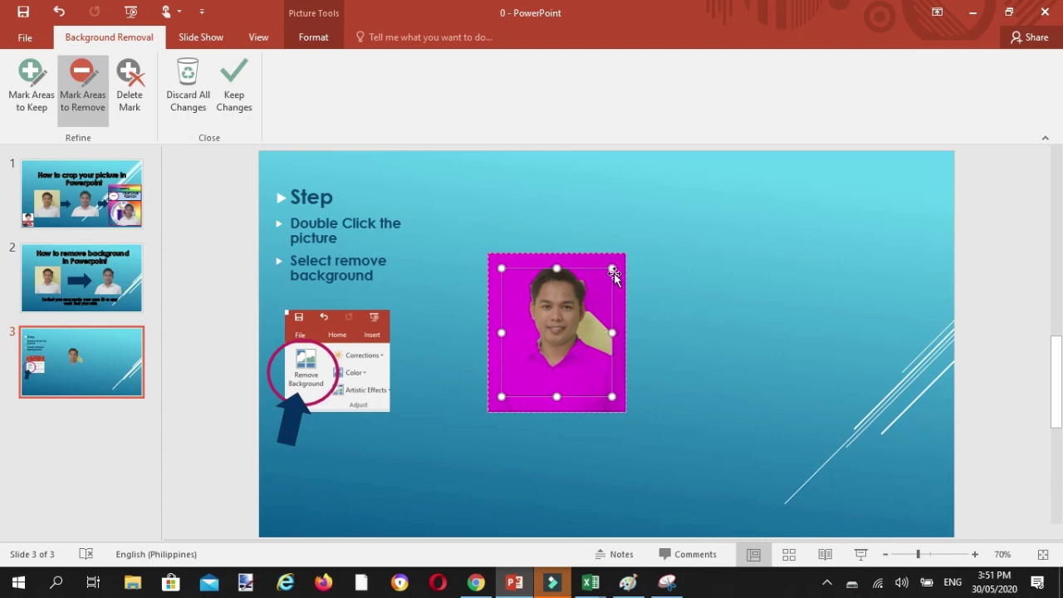
left_click_drag(626, 253, 627, 252)
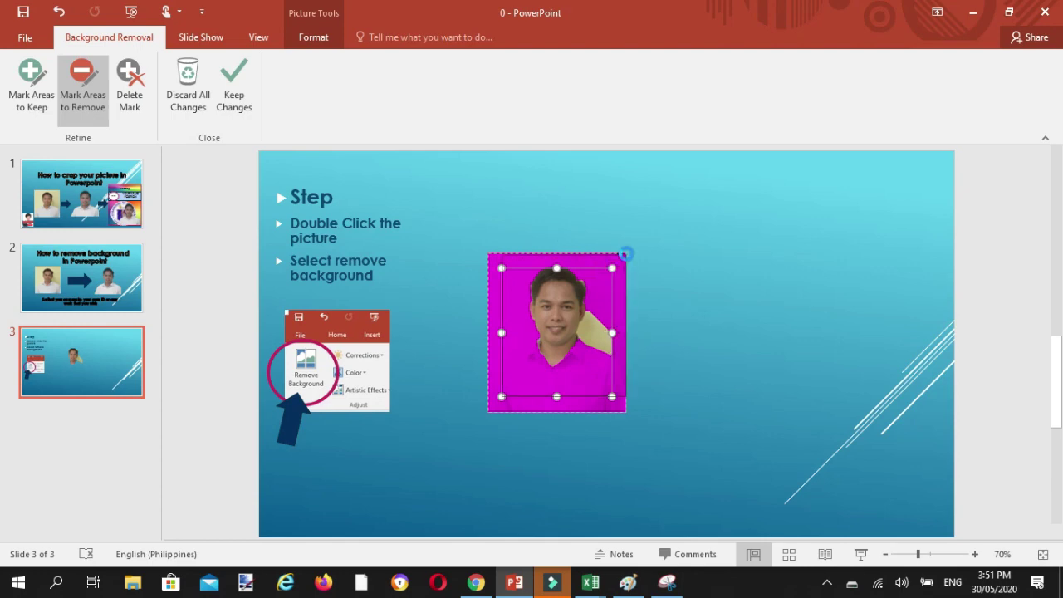
left_click_drag(501, 396, 479, 413)
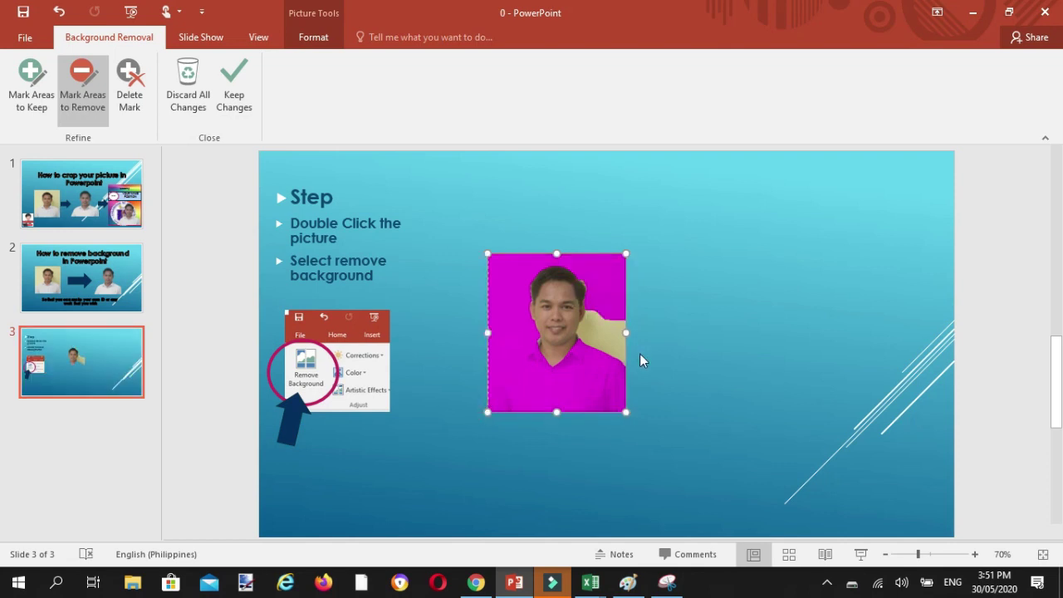
left_click(589, 307)
left_click(583, 319)
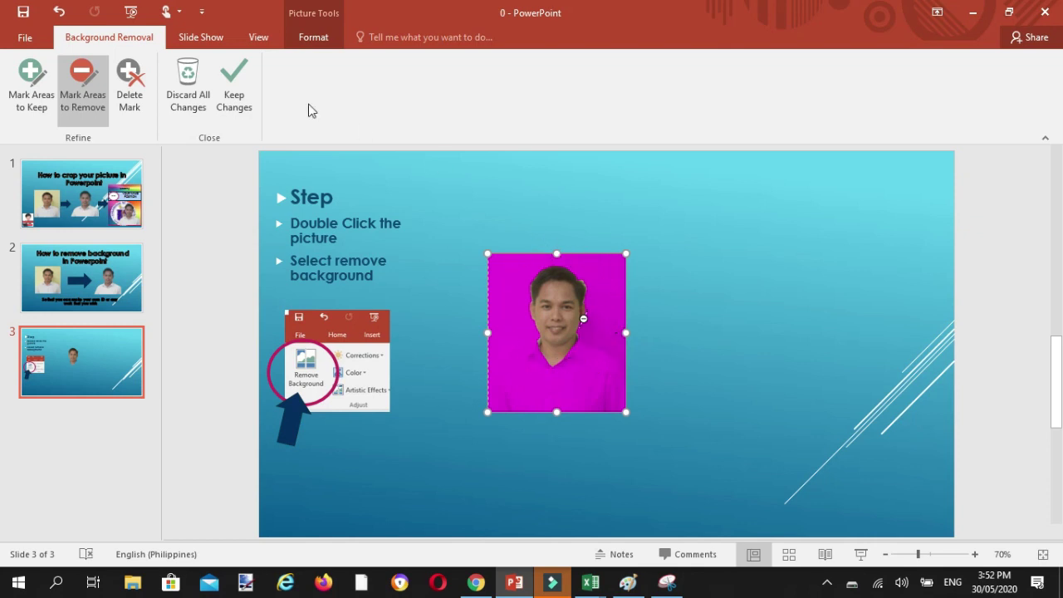
left_click(235, 92)
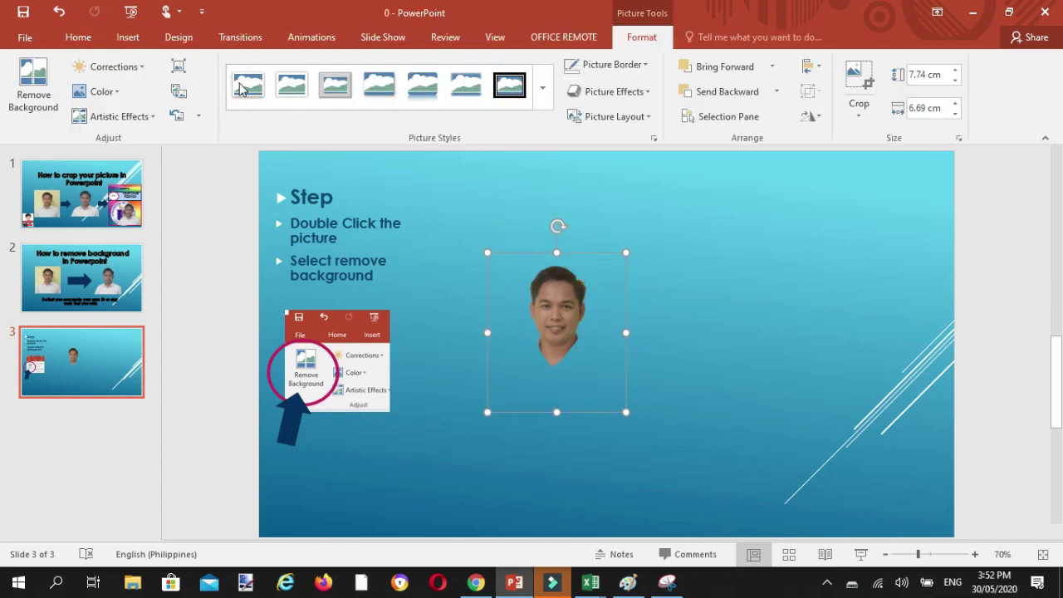
- Undo the applied removal and mark the beige patch right of the face for removal
left_click(58, 11)
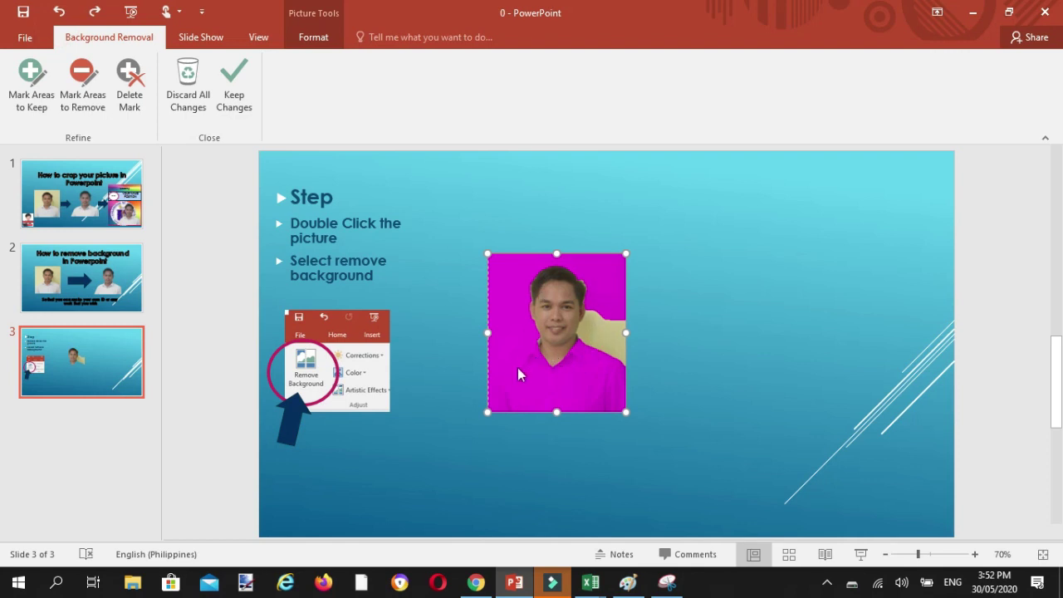
left_click(85, 90)
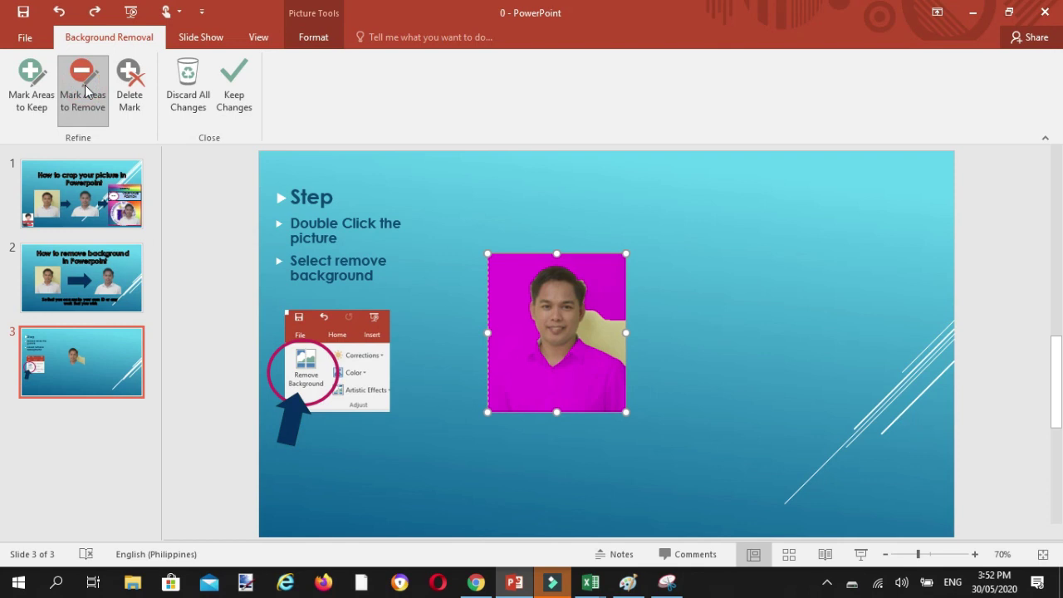
left_click_drag(600, 292, 622, 354)
left_click_drag(591, 316, 584, 327)
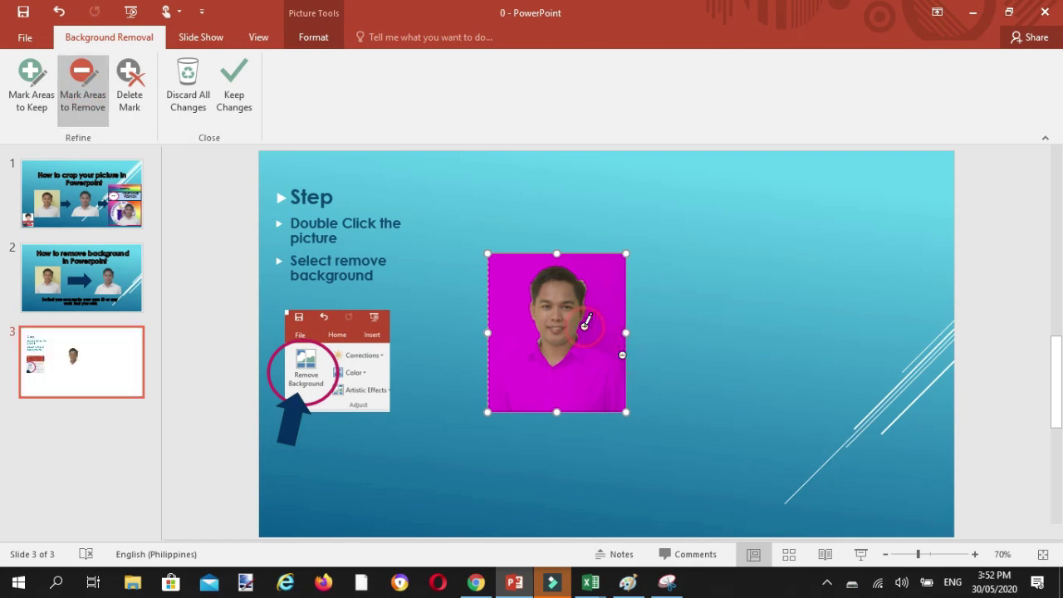
- Mark the man's white shirt and collar as areas to keep
left_click(29, 94)
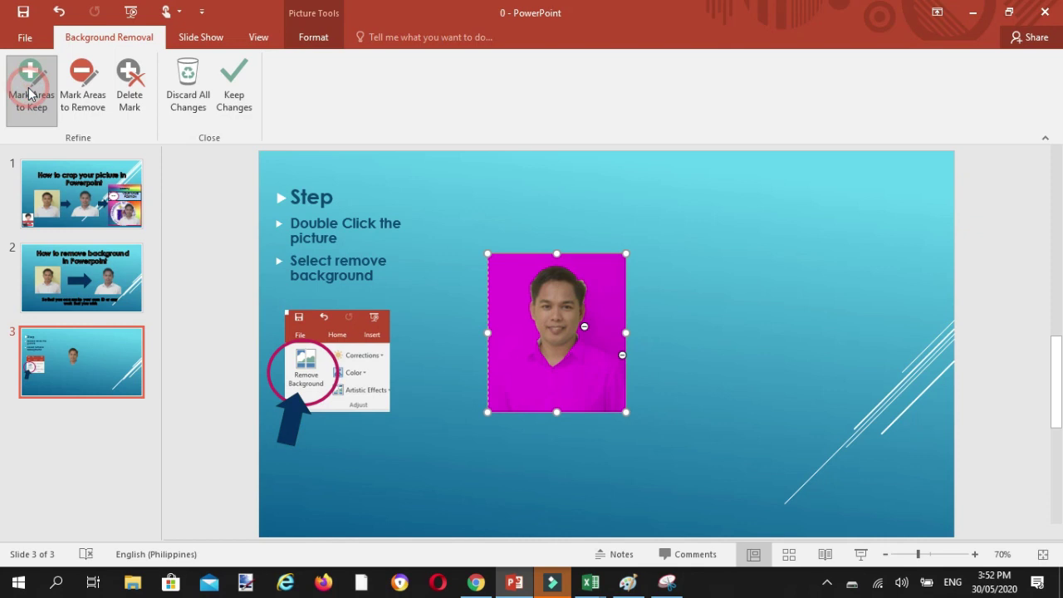
left_click(589, 347)
left_click(597, 353)
left_click(611, 357)
left_click(622, 362)
left_click(604, 355)
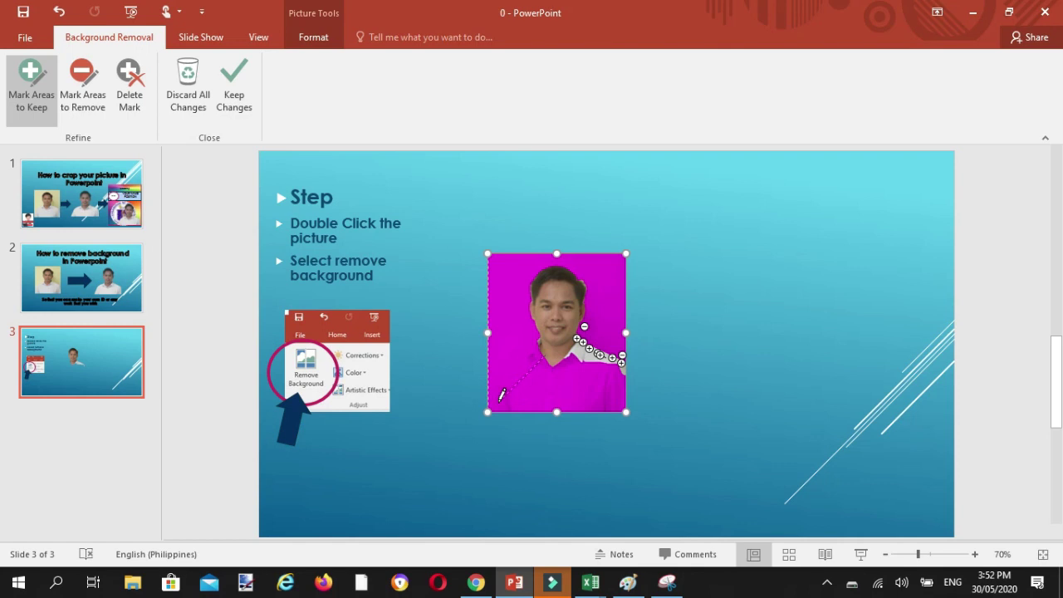
left_click_drag(502, 397, 622, 407)
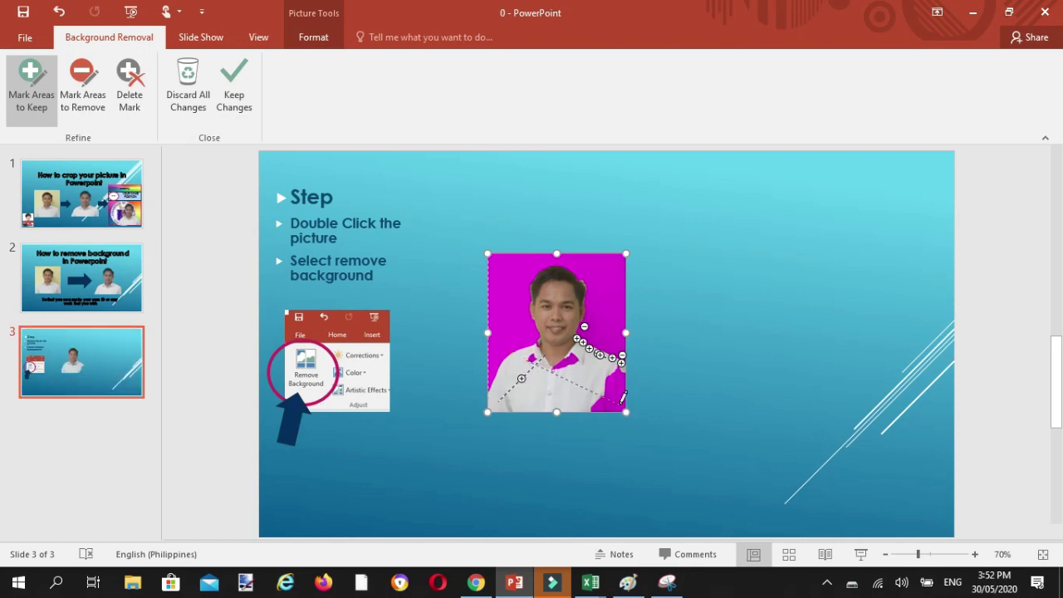
left_click(540, 340)
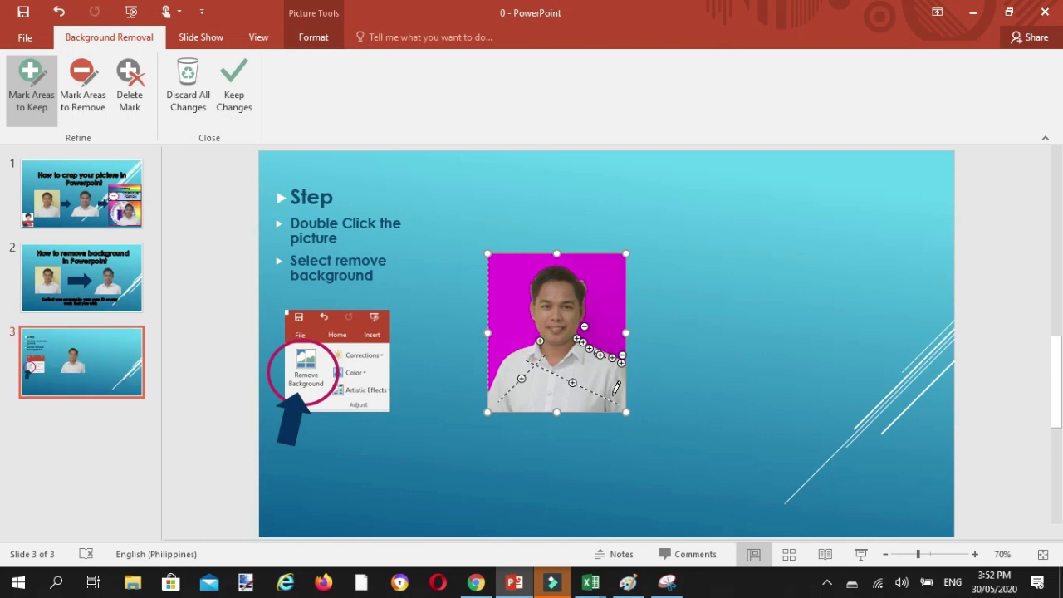
- Mark the shoulder and right-edge shirt areas to keep, then apply the background removal
scroll(700, 407, "up", 4)
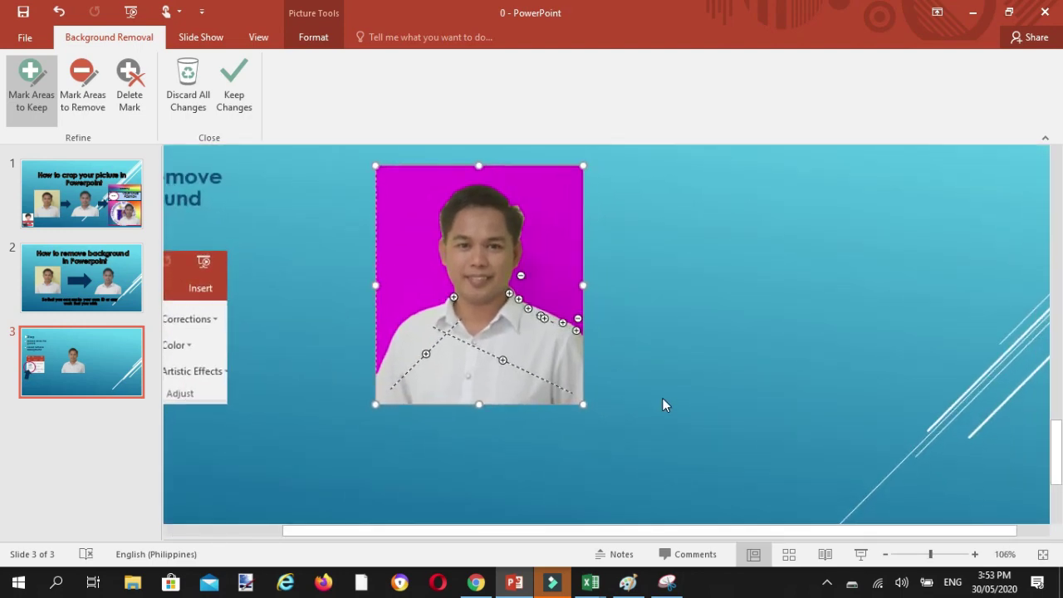
scroll(664, 406, "up", 5)
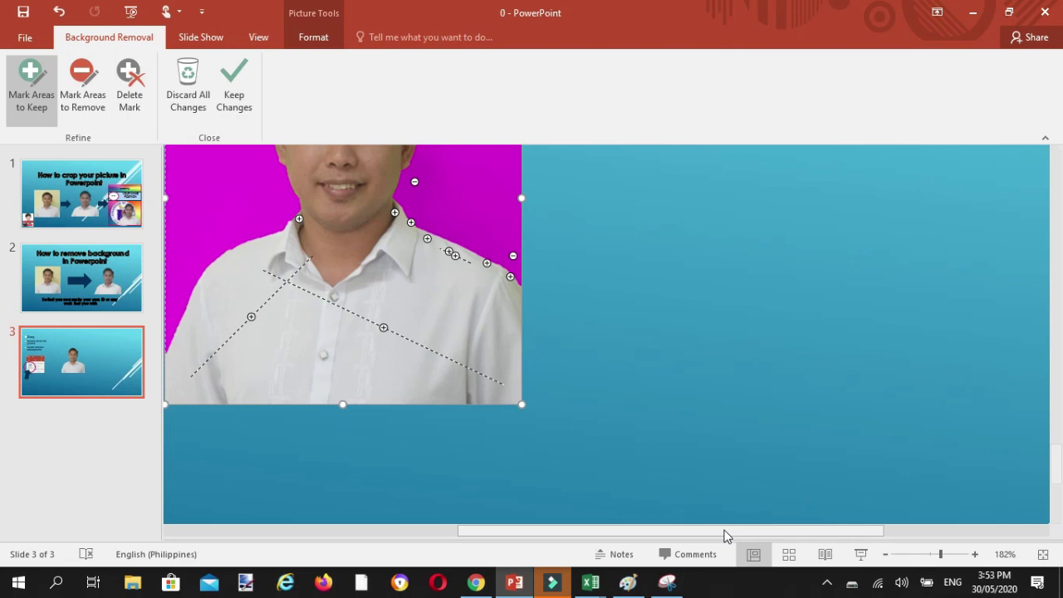
left_click_drag(723, 532, 606, 531)
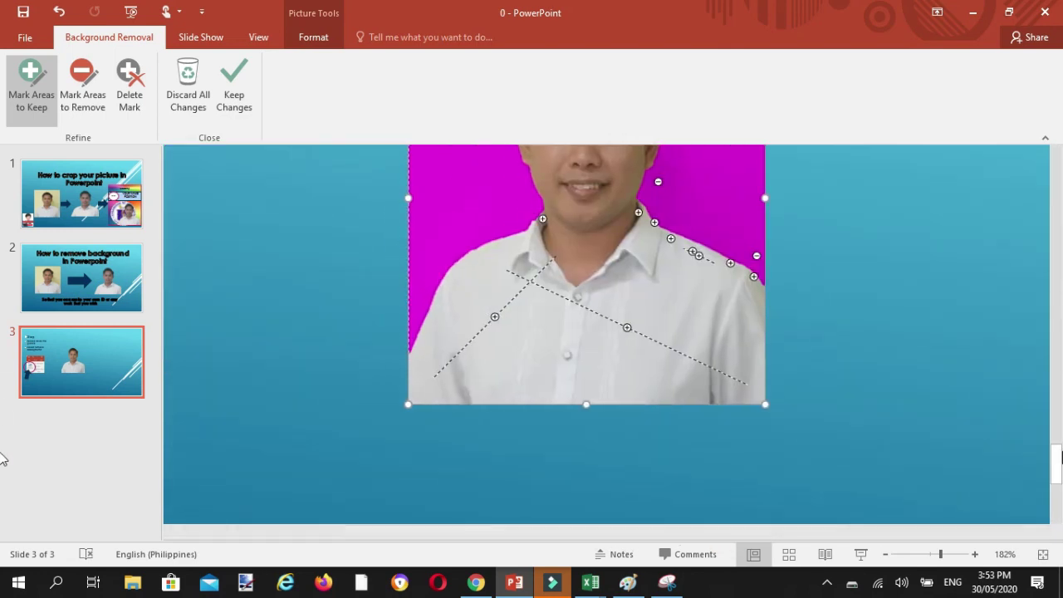
left_click_drag(1056, 455, 1057, 399)
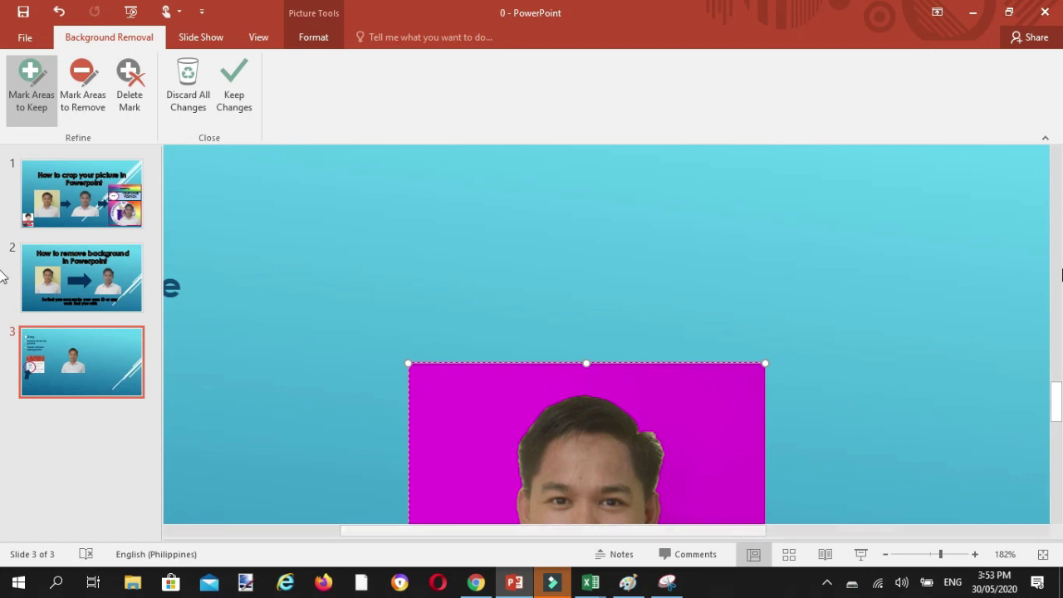
scroll(1056, 383, "up", 1)
scroll(1056, 384, "up", 1)
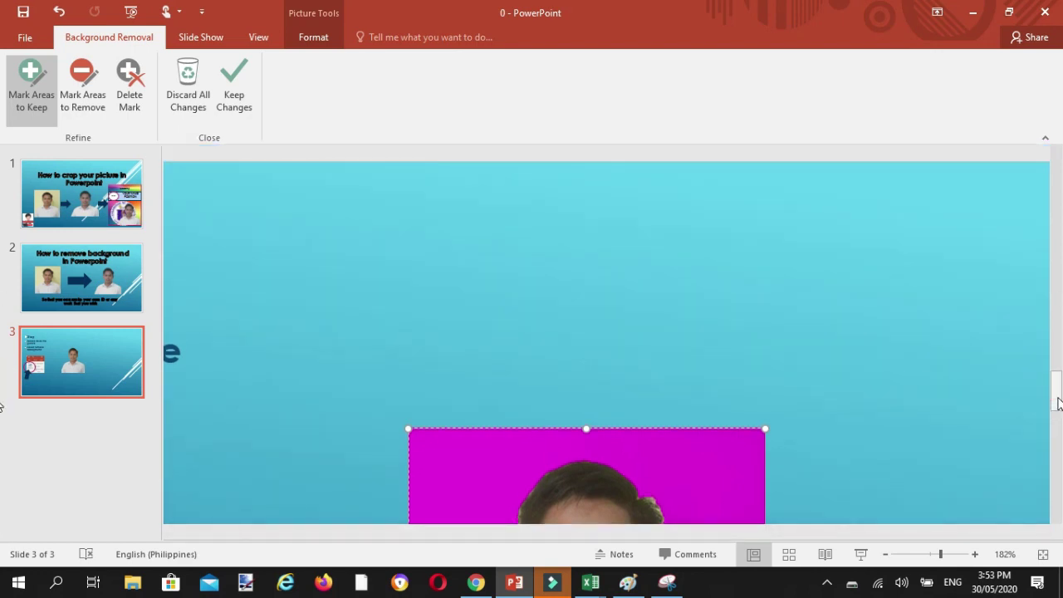
left_click_drag(1058, 404, 1058, 455)
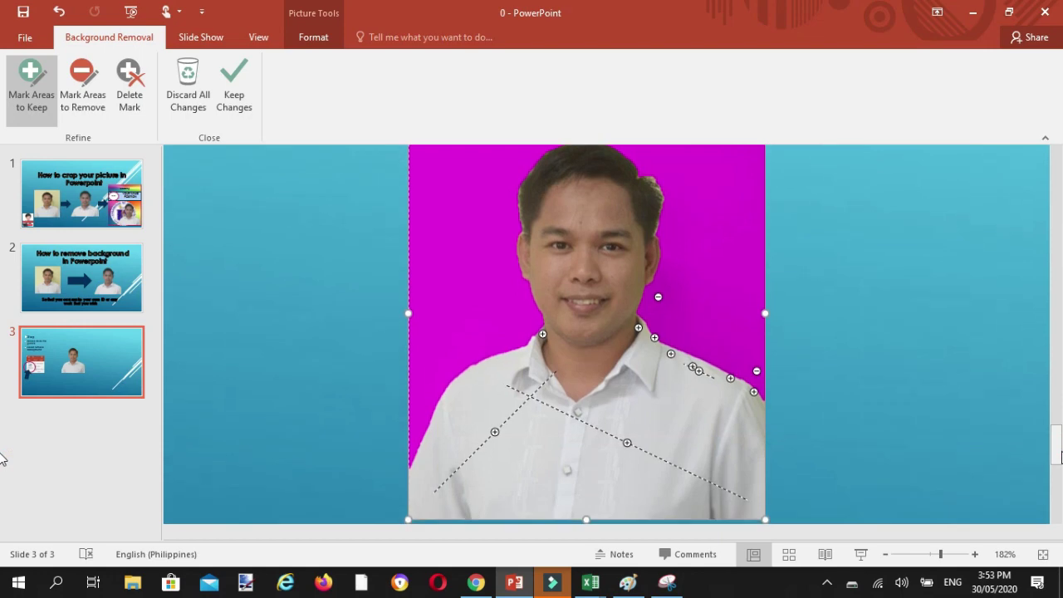
left_click(640, 322)
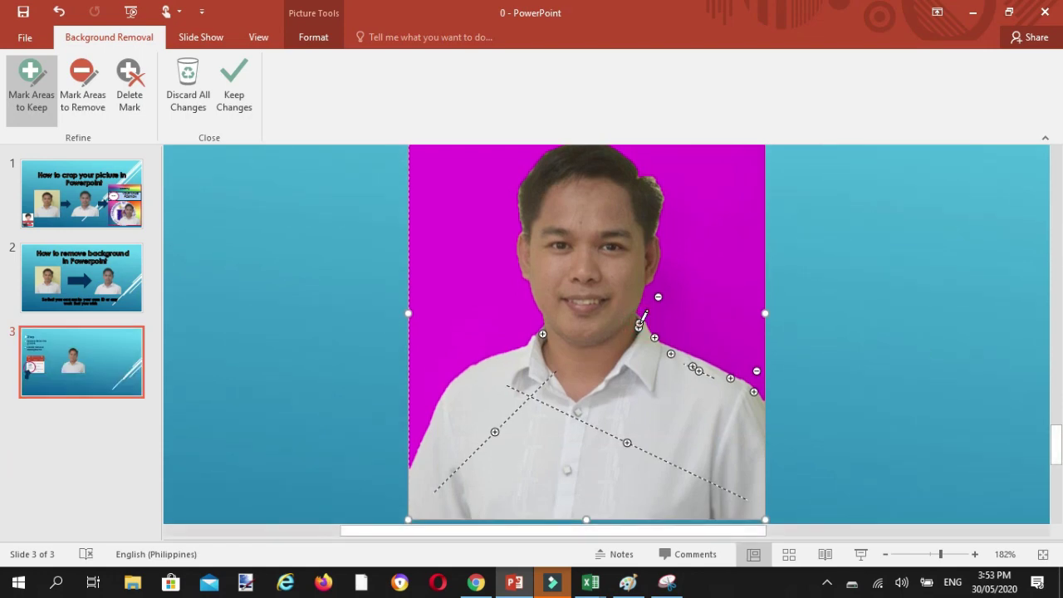
left_click(638, 316)
left_click(759, 400)
left_click(236, 99)
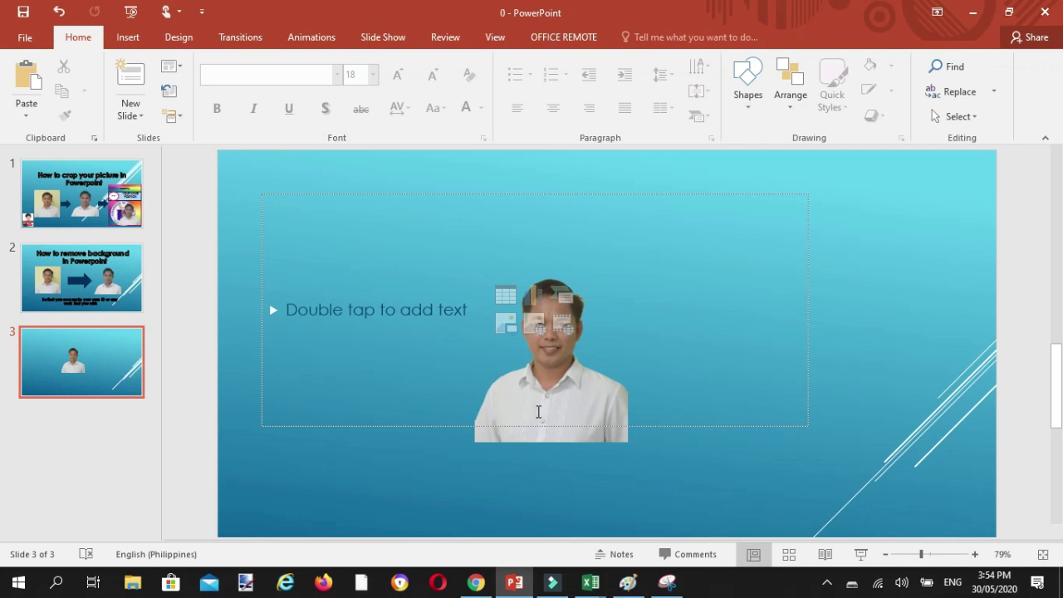
- Move the cut-out portrait lower and slightly left on slide 3
left_click(540, 408)
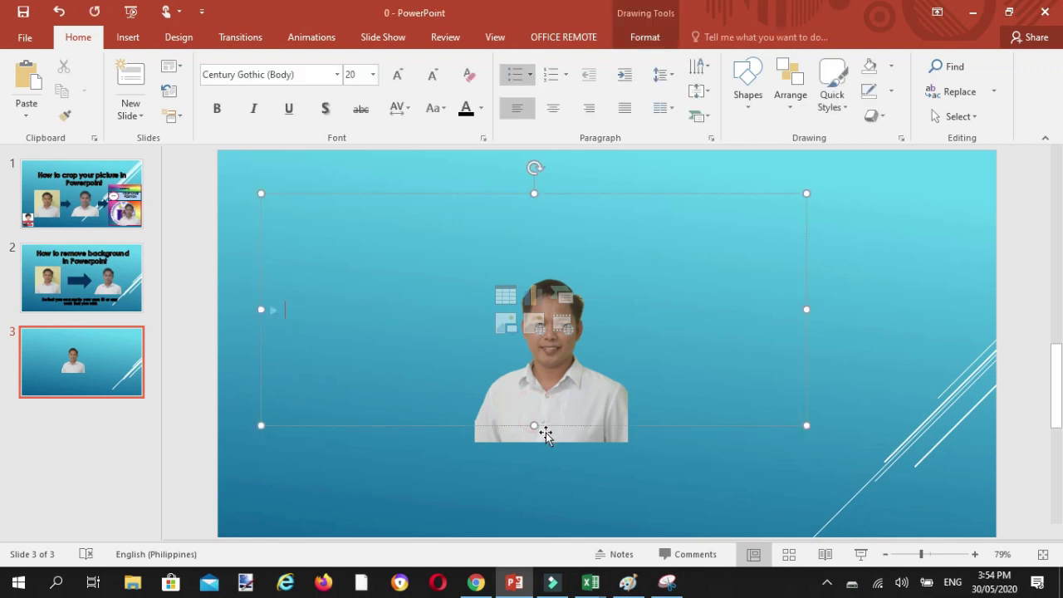
mouse_move(544, 432)
left_mouse_down()
mouse_move(678, 480)
mouse_move(683, 420)
mouse_move(659, 462)
mouse_move(598, 425)
mouse_move(757, 434)
mouse_move(756, 484)
mouse_move(677, 489)
mouse_move(697, 457)
mouse_move(553, 439)
left_mouse_up()
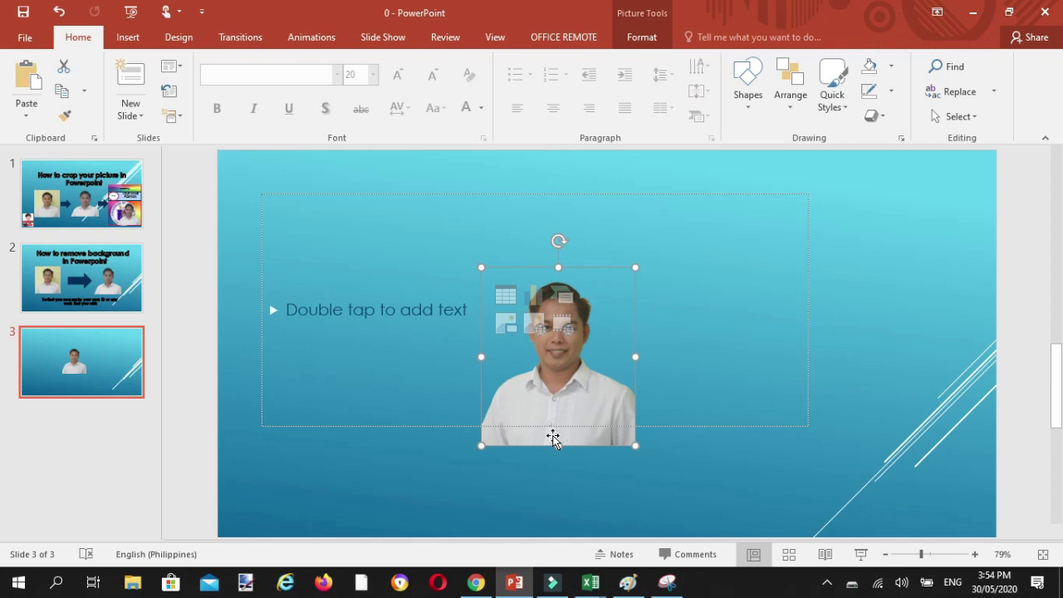
left_click_drag(552, 435, 497, 465)
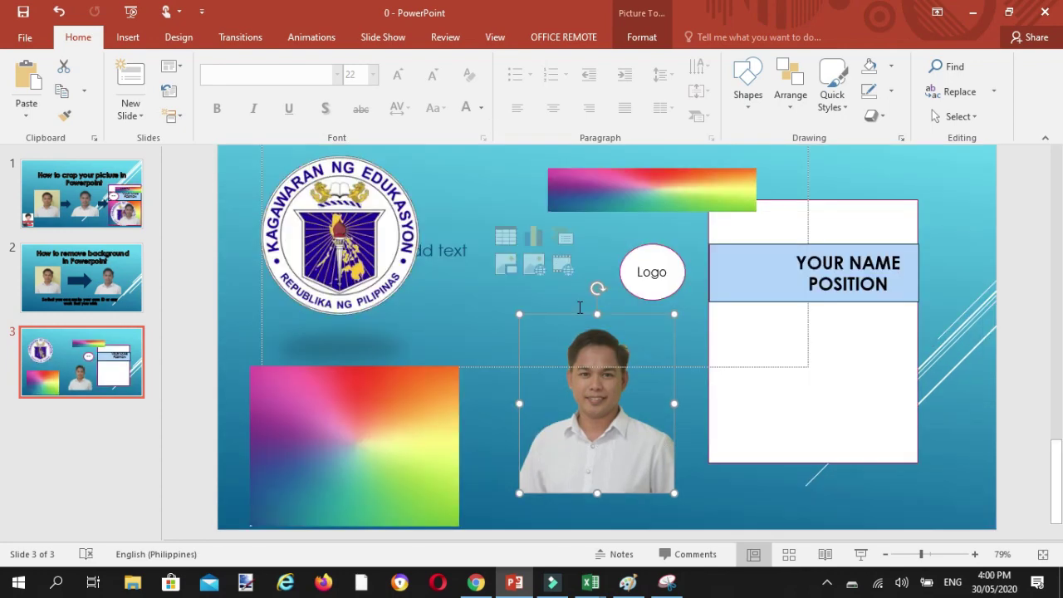
- Place the seal below the name box, Logo oval at its left, rainbow strip on top, rainbow square behind
left_click_drag(620, 423, 595, 404)
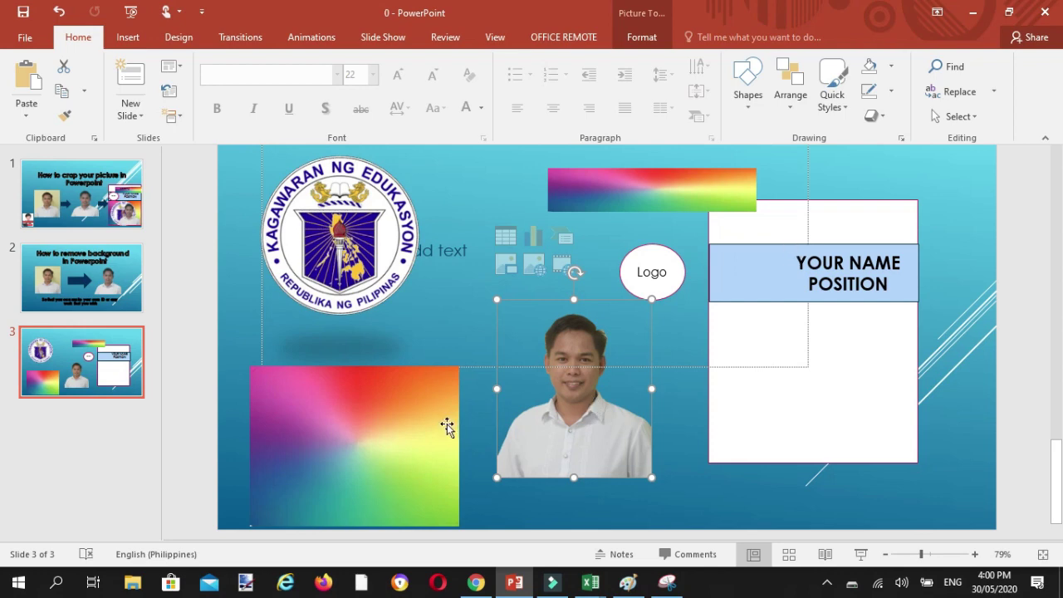
left_click_drag(371, 270, 830, 414)
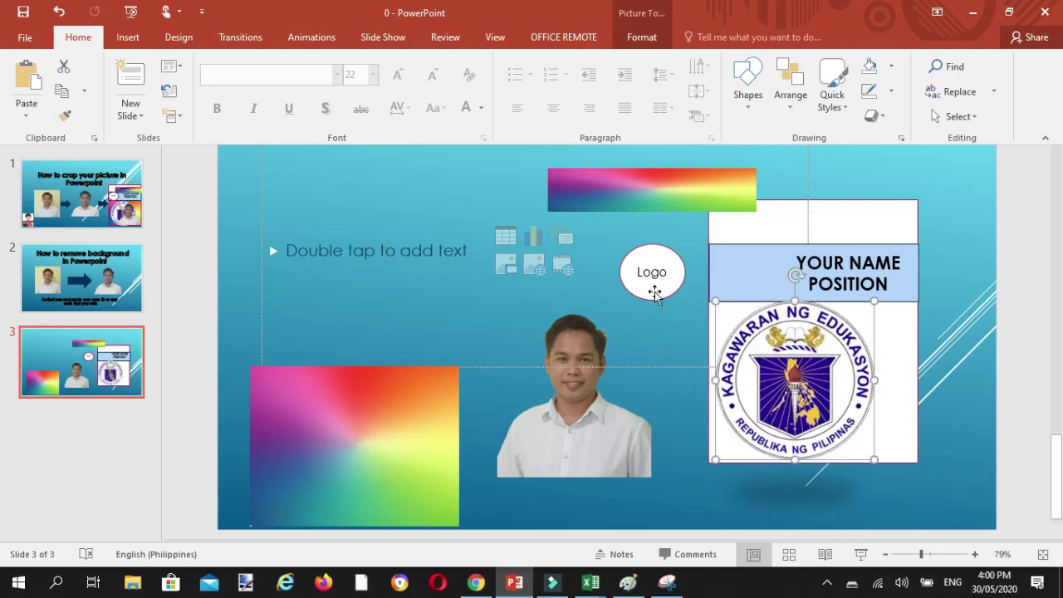
left_click_drag(654, 291, 745, 294)
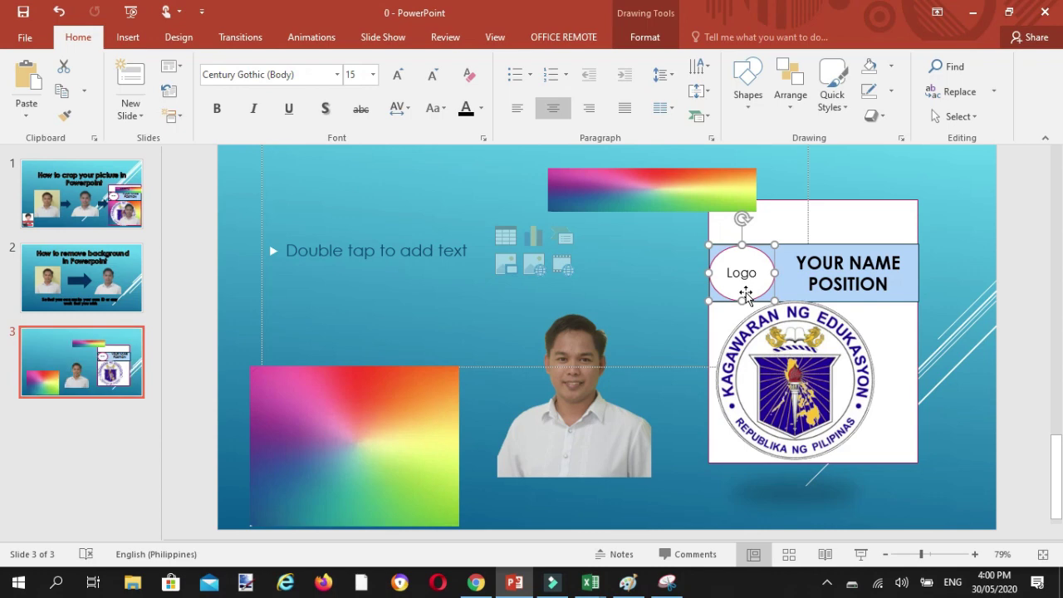
left_click_drag(631, 194, 791, 224)
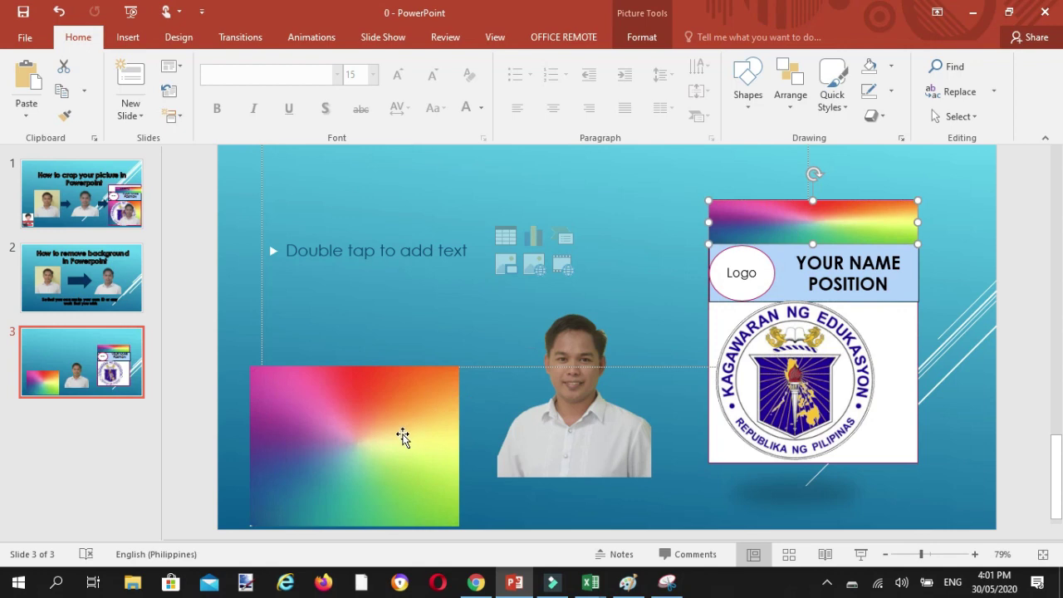
left_click_drag(402, 436, 863, 369)
- Move the portrait onto the card's lower right, bring it to front, and align it with the card bottom
left_click(565, 415)
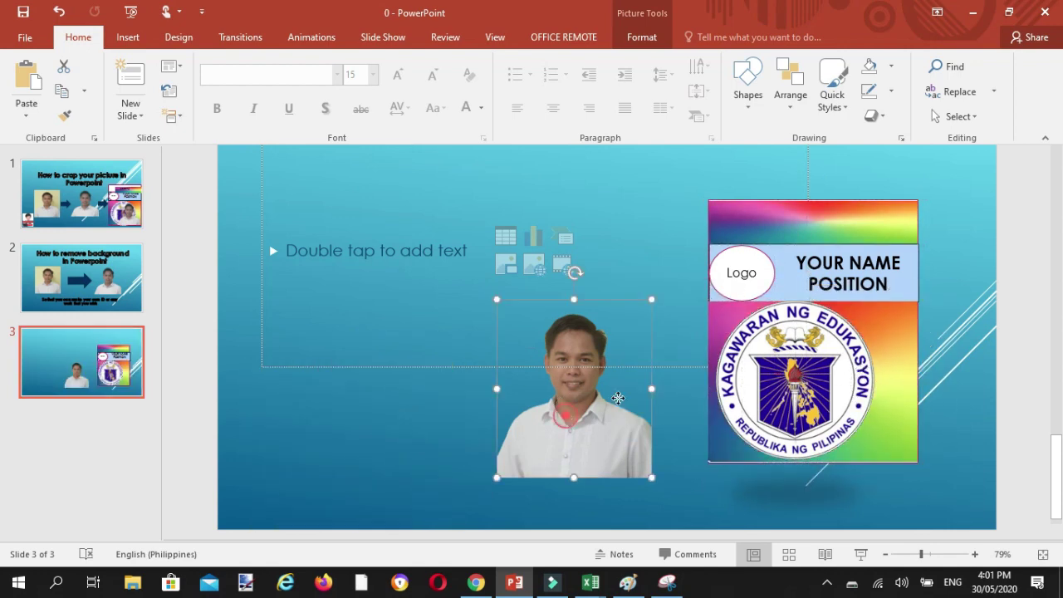
left_click_drag(617, 398, 830, 426)
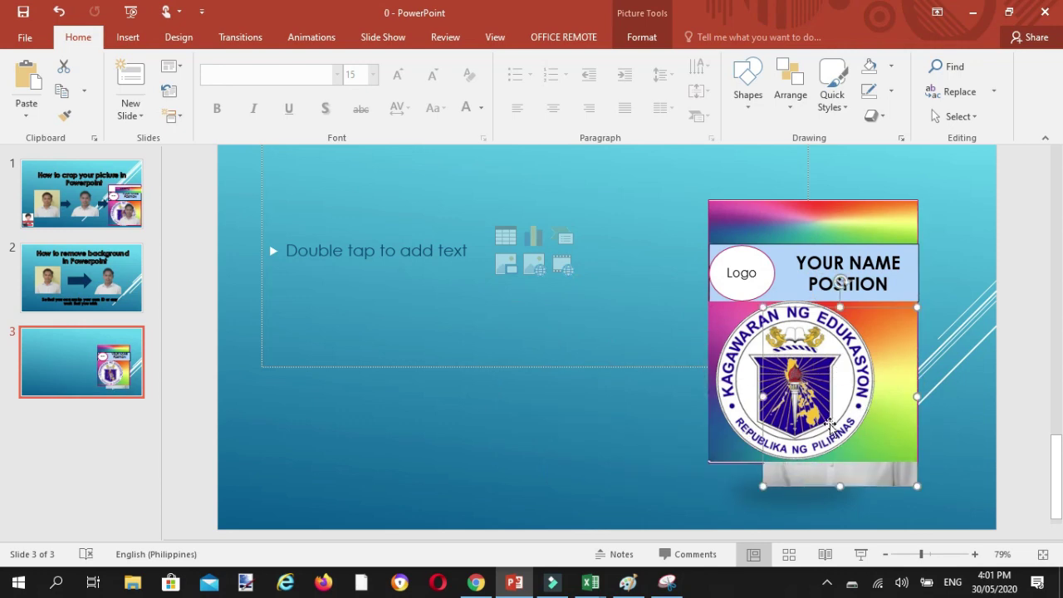
right_click(809, 479)
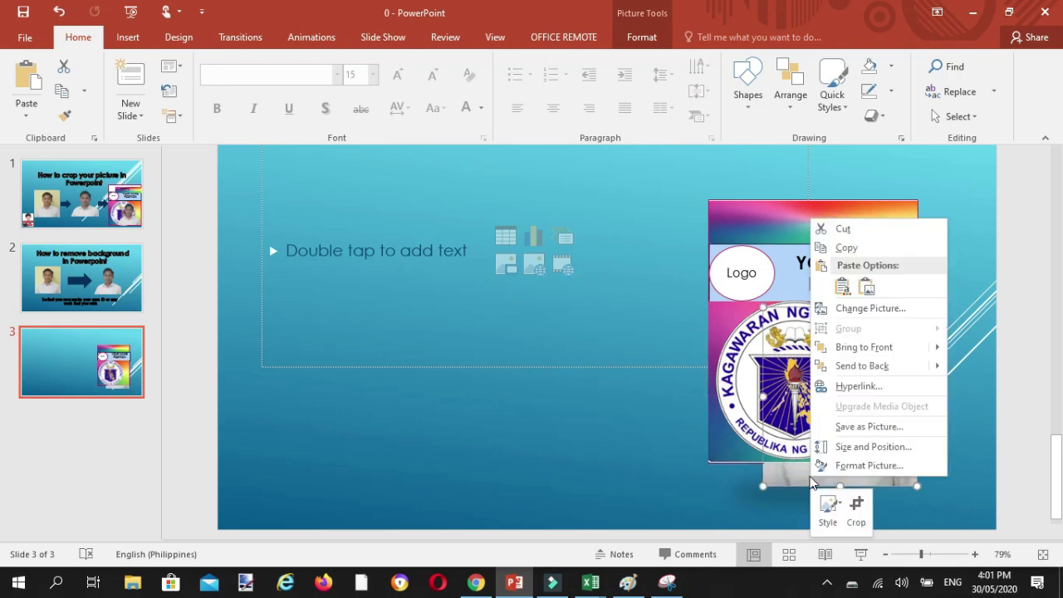
left_click(855, 348)
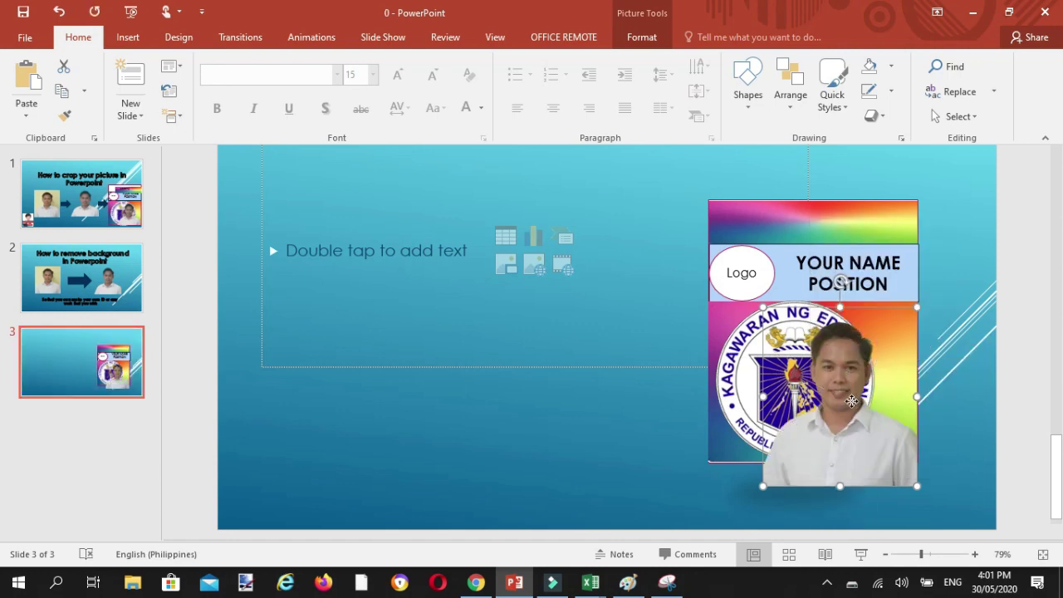
left_click_drag(852, 401, 853, 380)
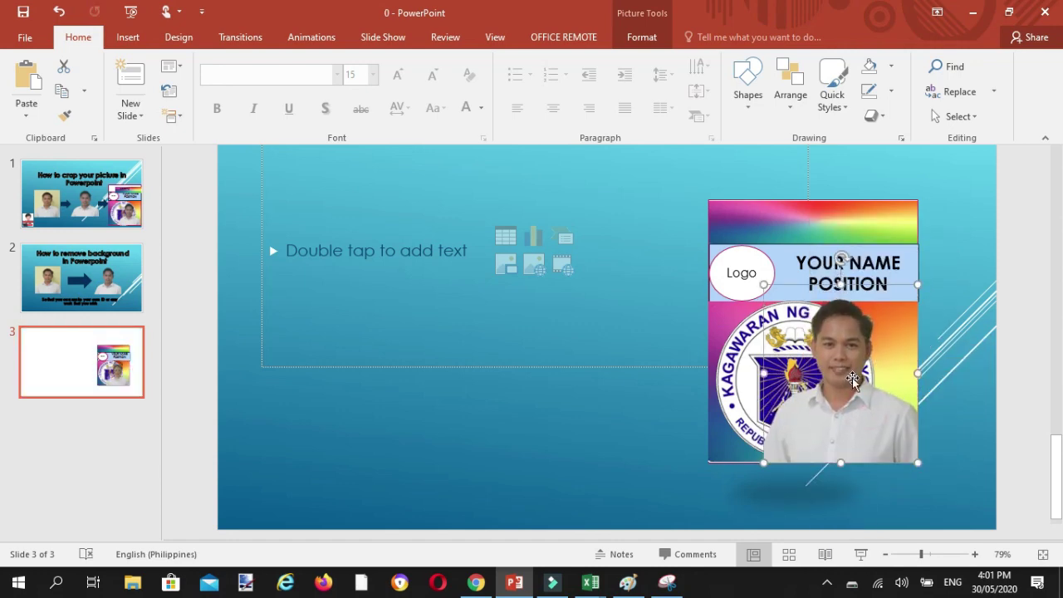